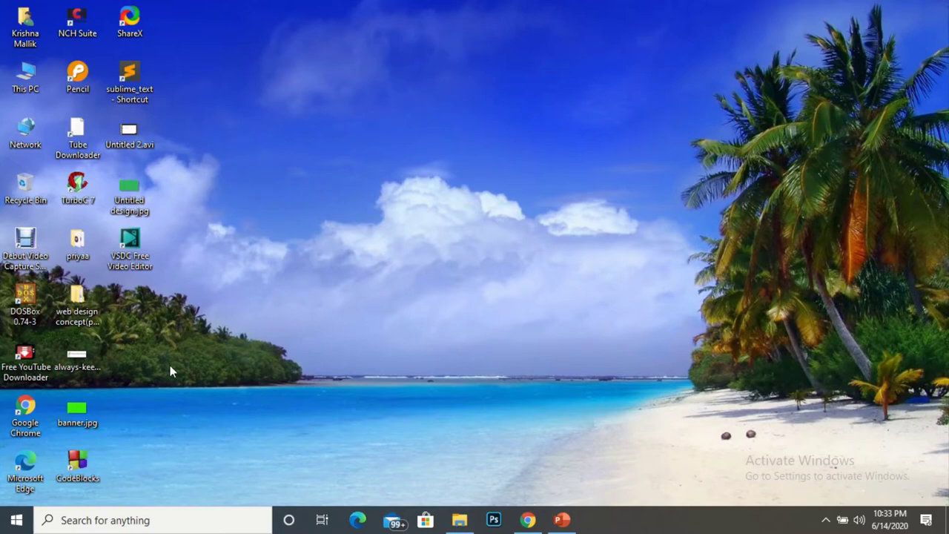
Step: Open Google Chrome maximized and go to the Google homepage
double_click(27, 411)
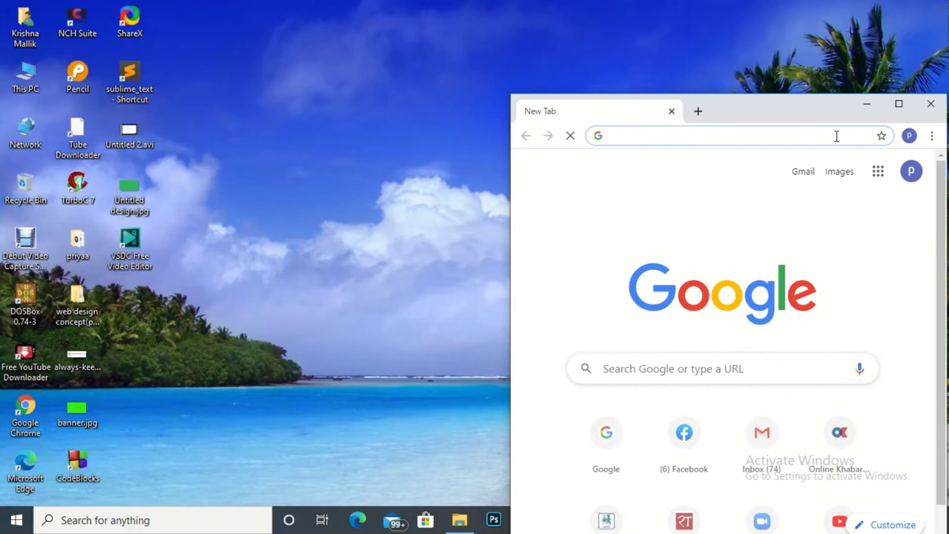
double_click(815, 119)
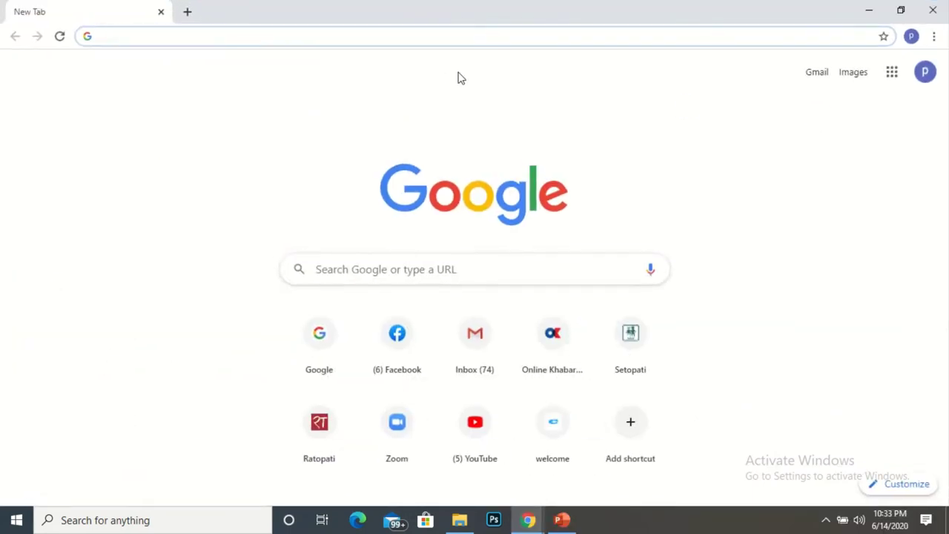
left_click(459, 37)
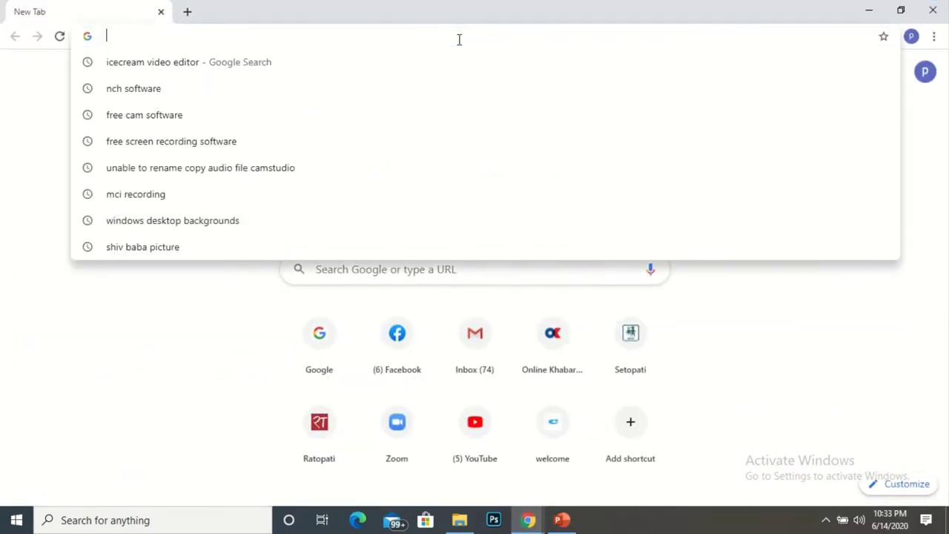
type("go")
key("Return")
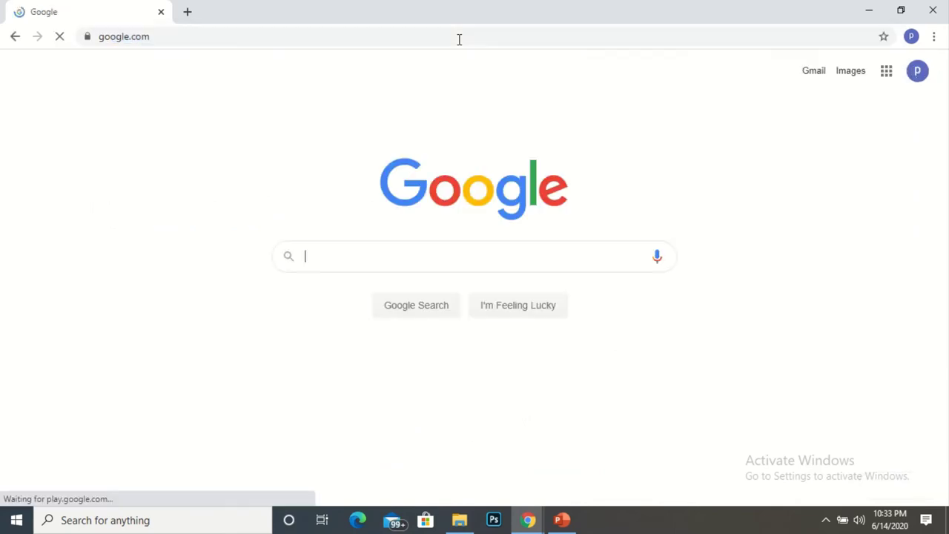
Step: Search Google for 'icecream video editor' using the suggestion
type("ic")
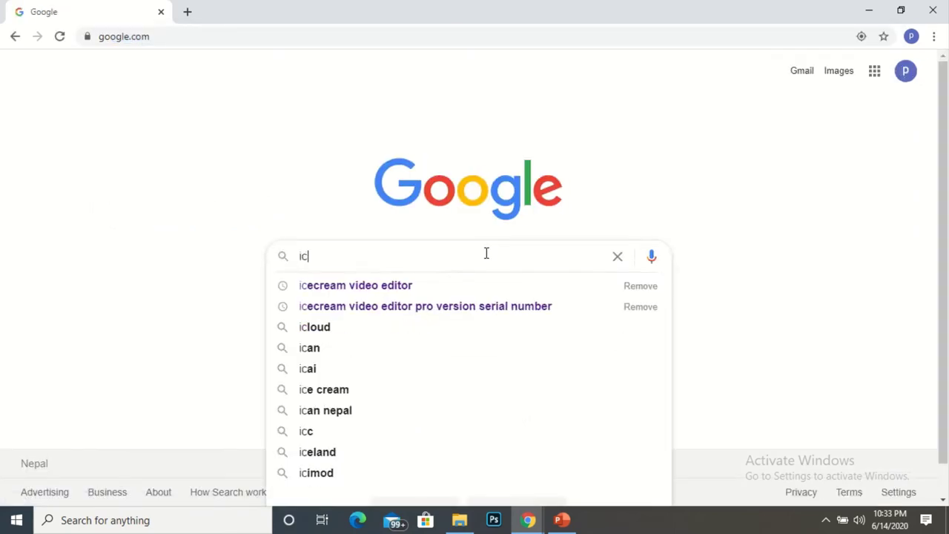
type("e")
key("Down")
key("Return")
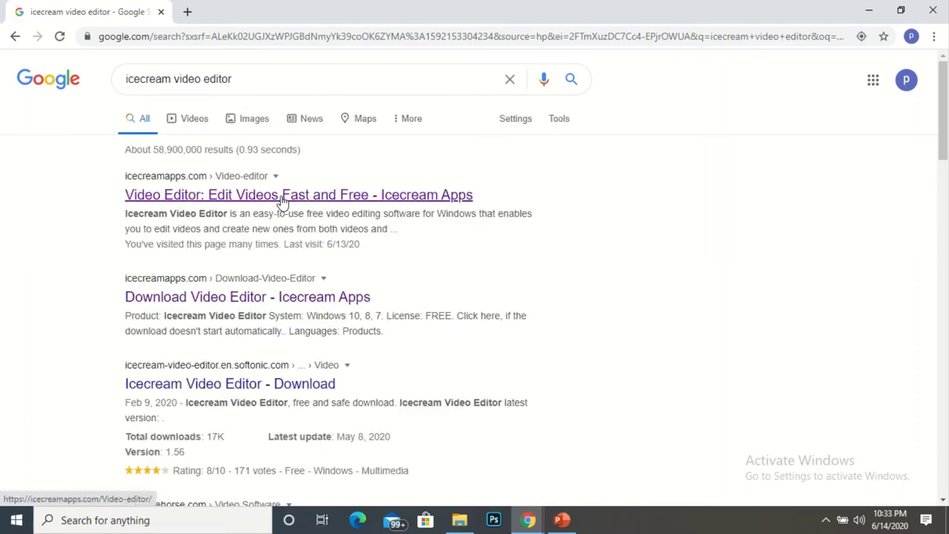
Step: Open the 'Video Editor: Edit Videos Fast and Free - Icecream Apps' result
left_click(282, 198)
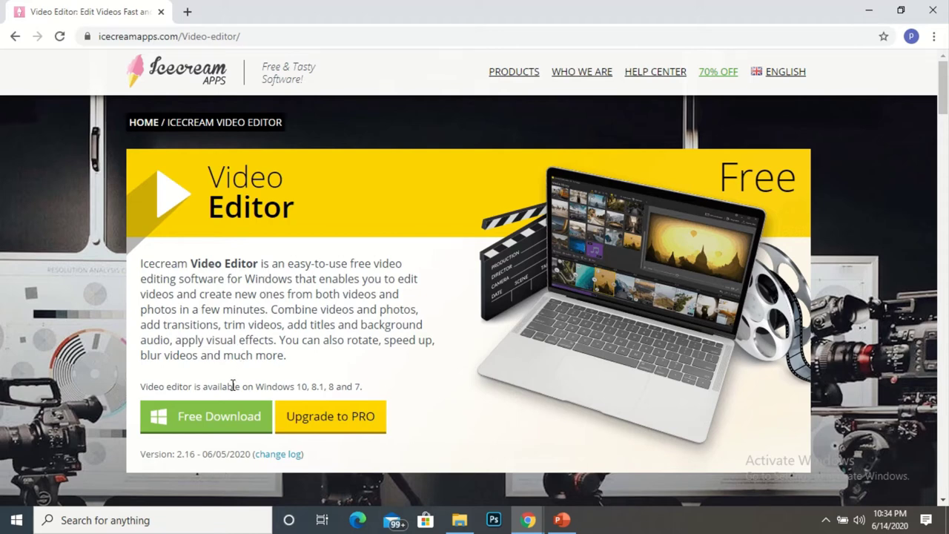
Step: Download the installer video_editor_setup (1).exe with the Free Download button
left_click(223, 419)
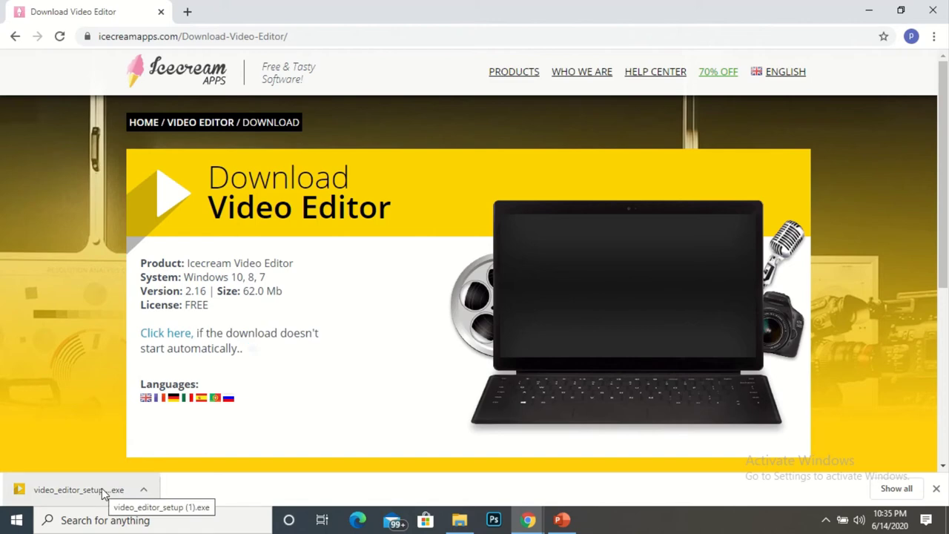
Step: Show video_editor_setup (1).exe in the Downloads folder from Chrome's download bar
left_click(144, 491)
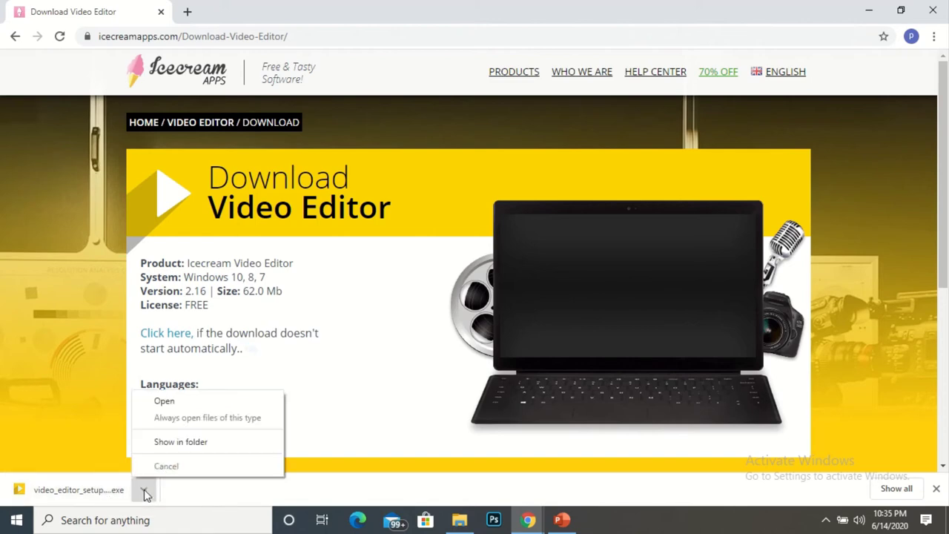
left_click(201, 441)
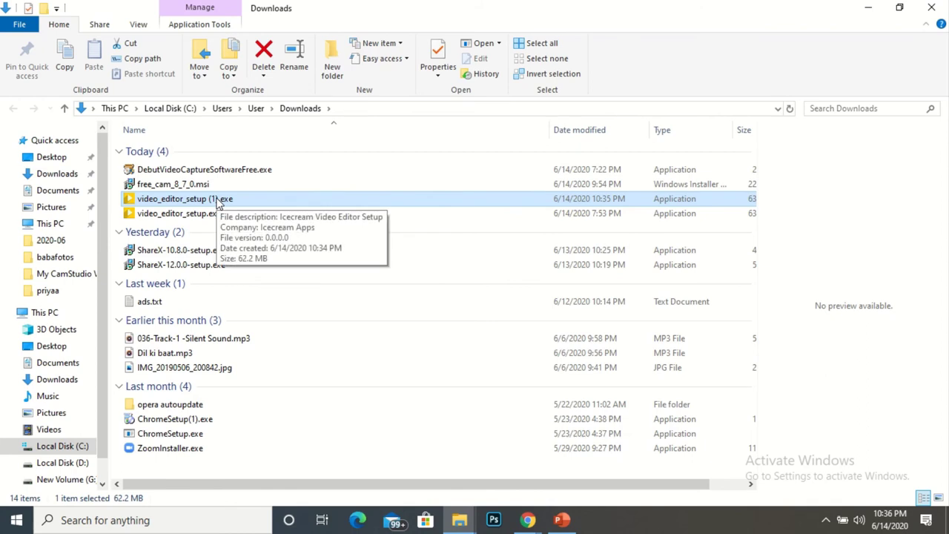
Step: Run video_editor_setup (1).exe past the security warning, then close Explorer and Chrome
double_click(218, 201)
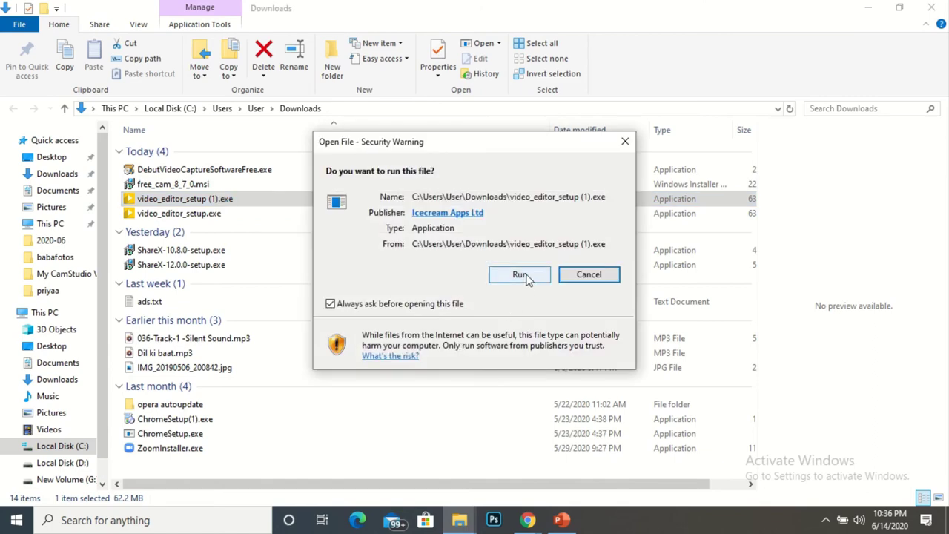
left_click(519, 275)
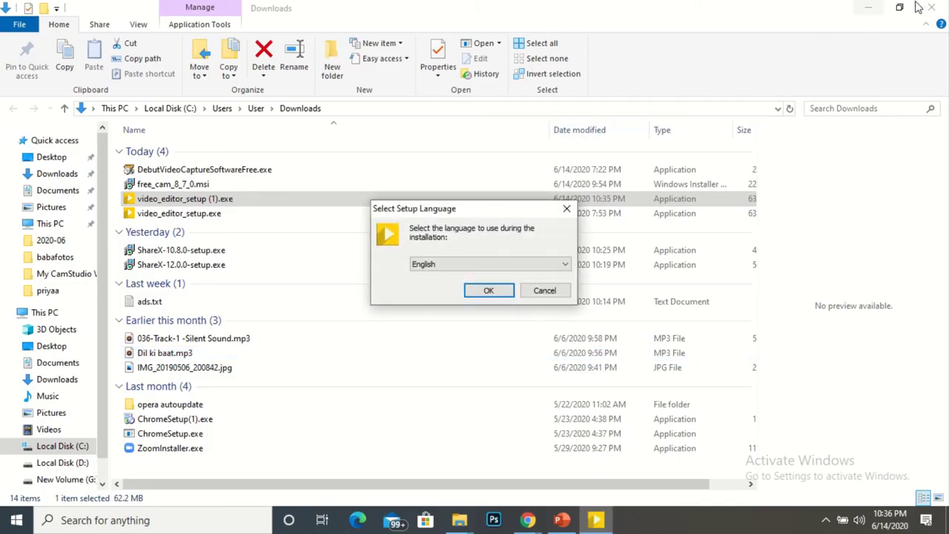
left_click(931, 7)
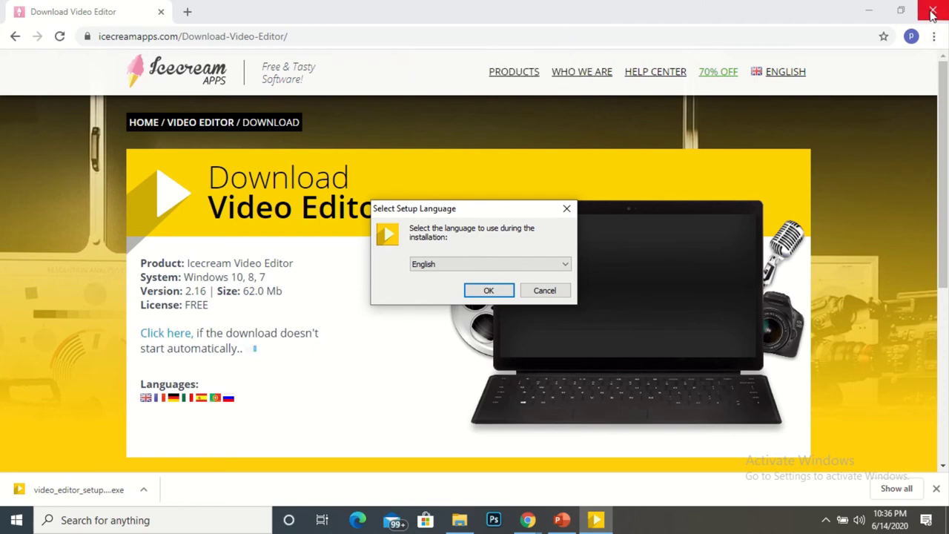
left_click(932, 12)
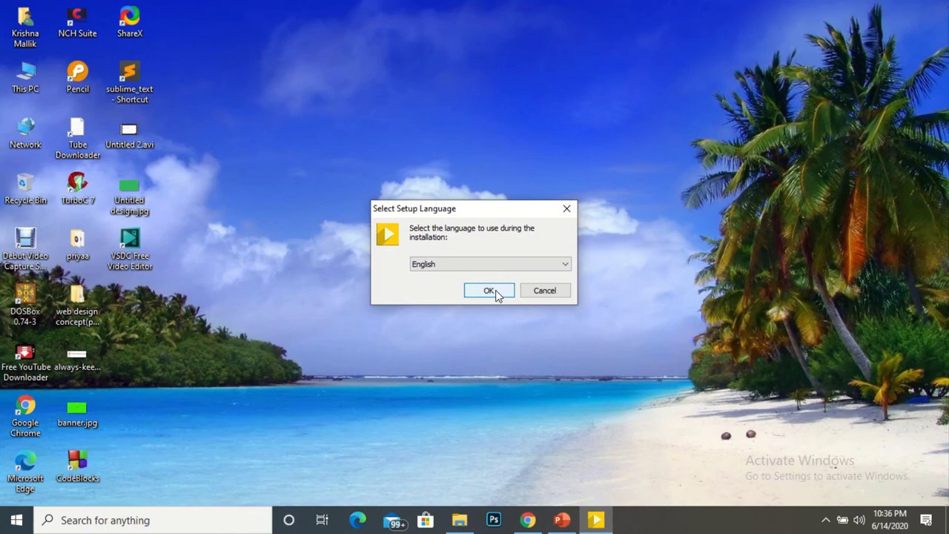
Step: Install in English with the default location, desktop shortcut and codecs, accepting the license
left_click(489, 290)
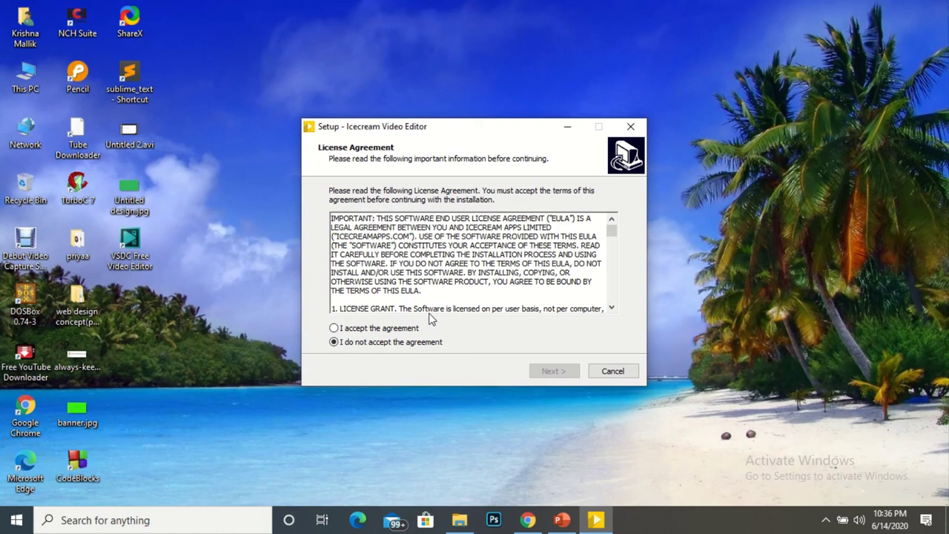
left_click(334, 328)
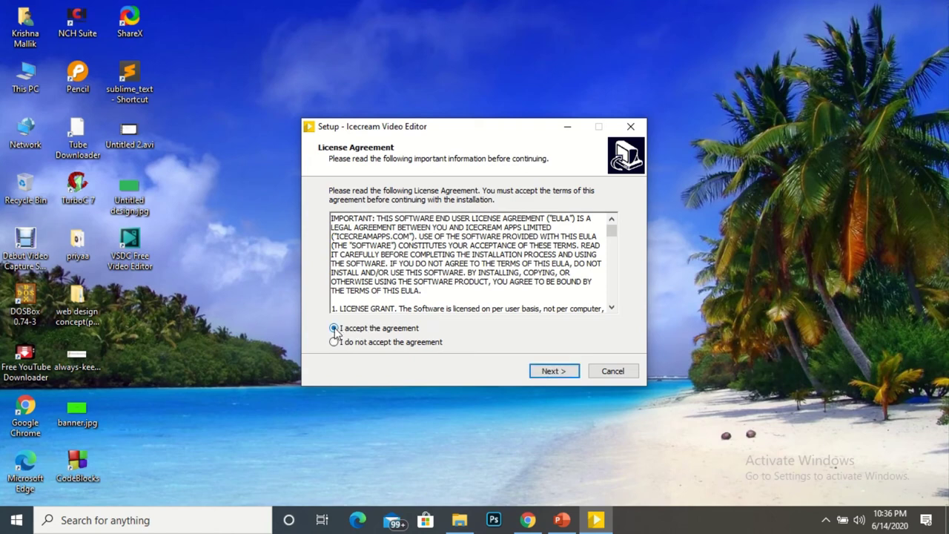
left_click(556, 371)
left_click(563, 372)
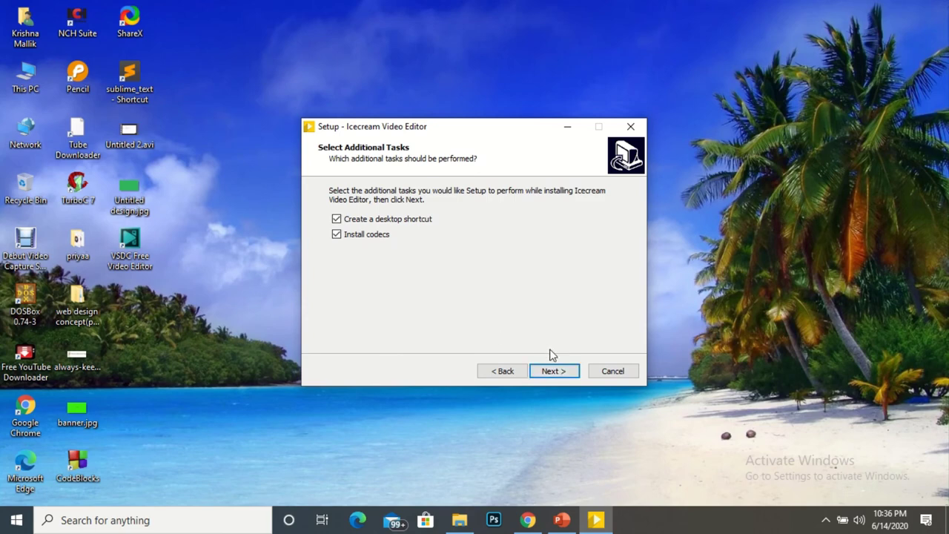
left_click(553, 370)
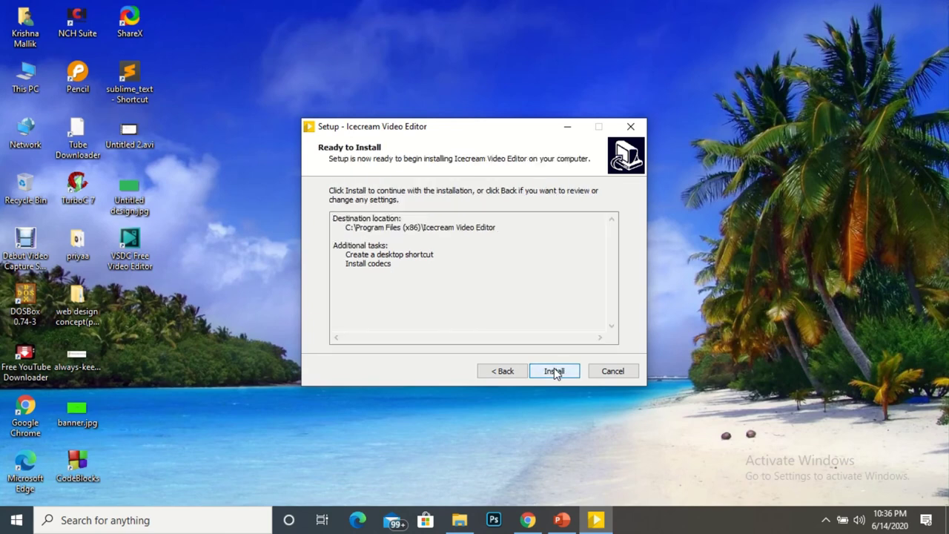
left_click(554, 369)
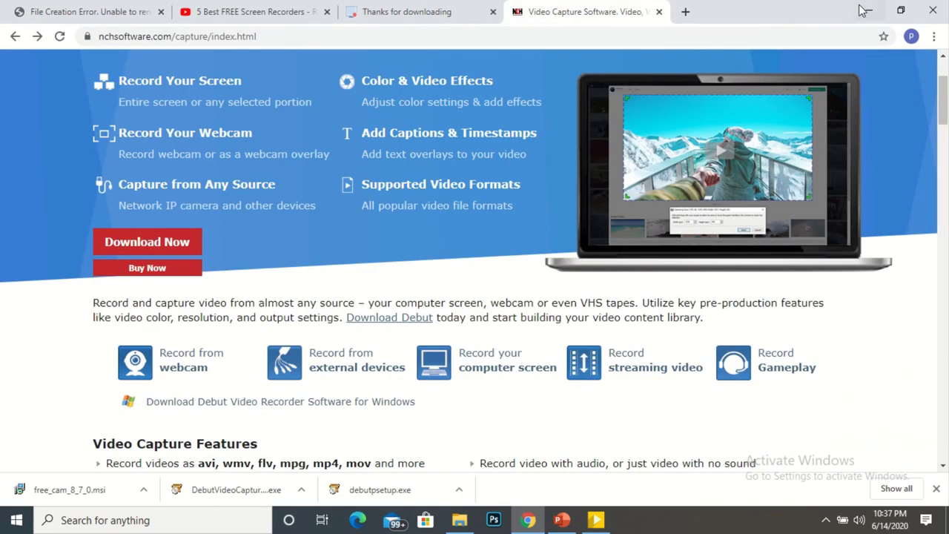
left_click(869, 10)
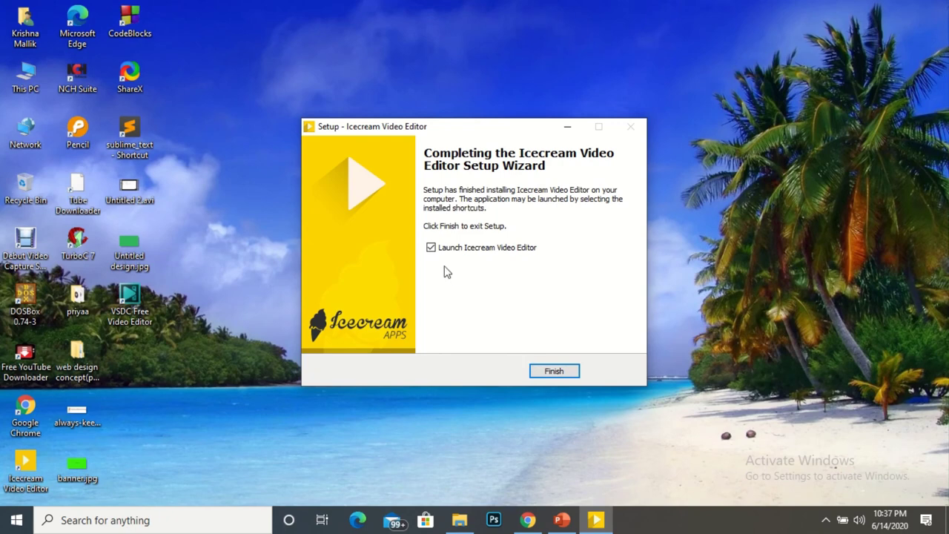
Step: Uncheck Launch Icecream Video Editor and close the finished setup wizard
left_click(431, 248)
left_click(568, 370)
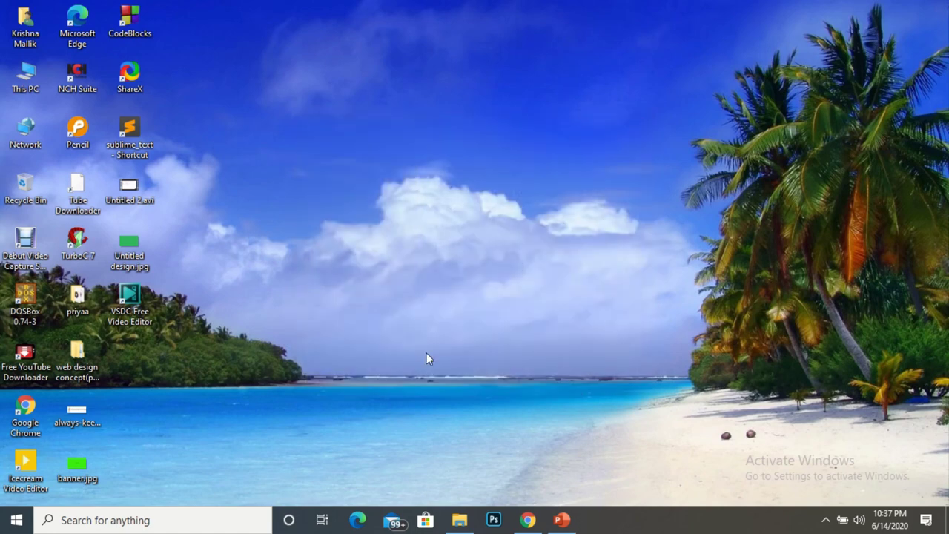